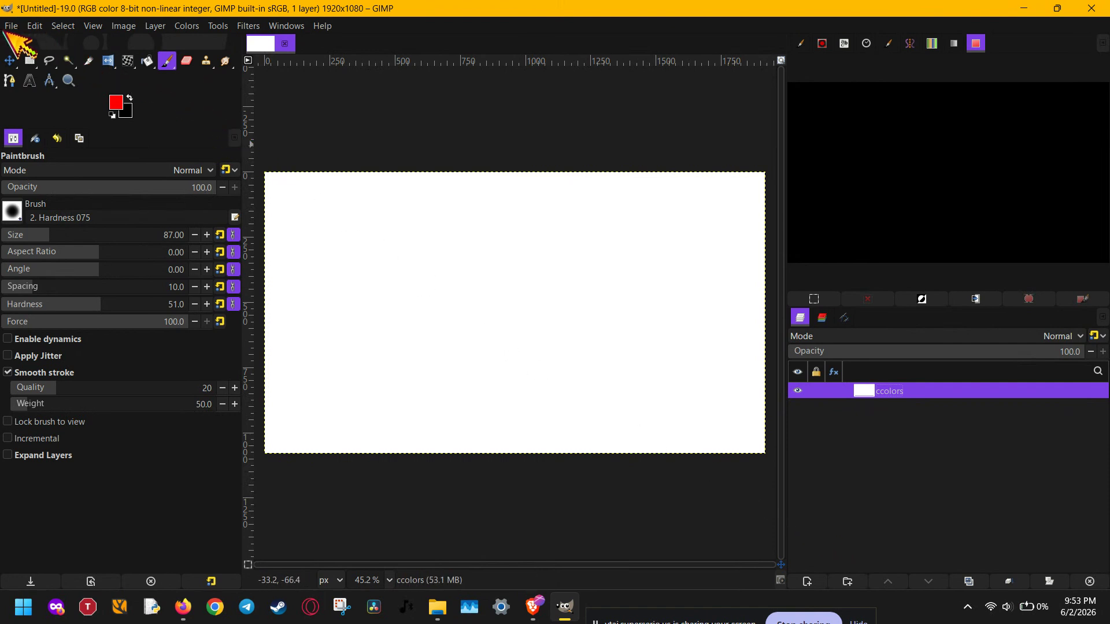
{"action": "left_click", "coordinate": [35, 26]}
{"action": "left_click", "coordinate": [30, 42]}
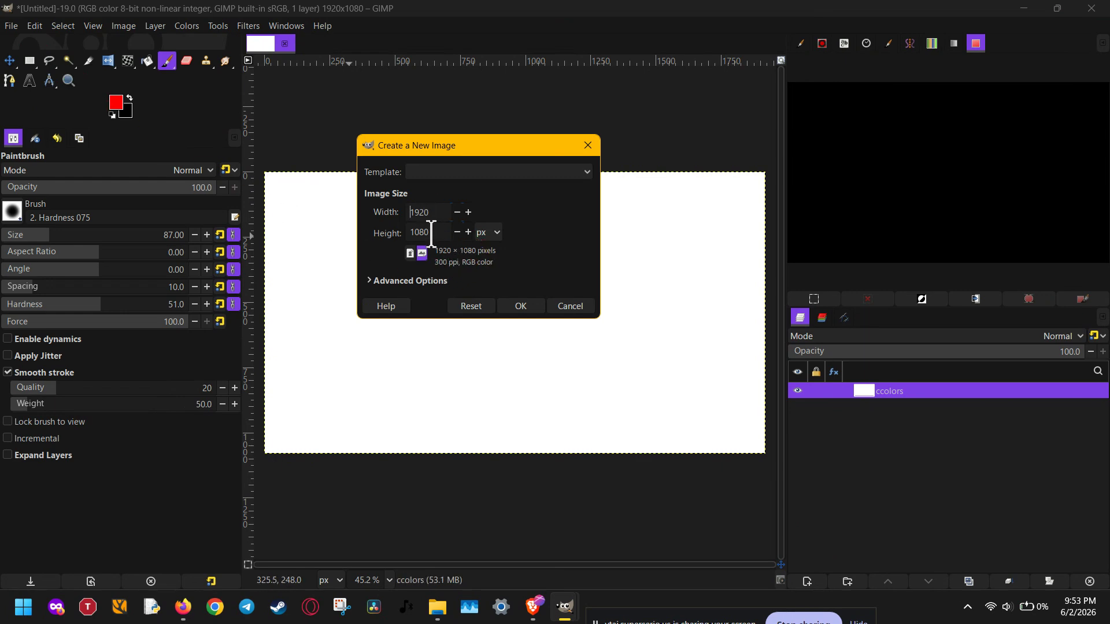
{"action": "left_click", "coordinate": [577, 304]}
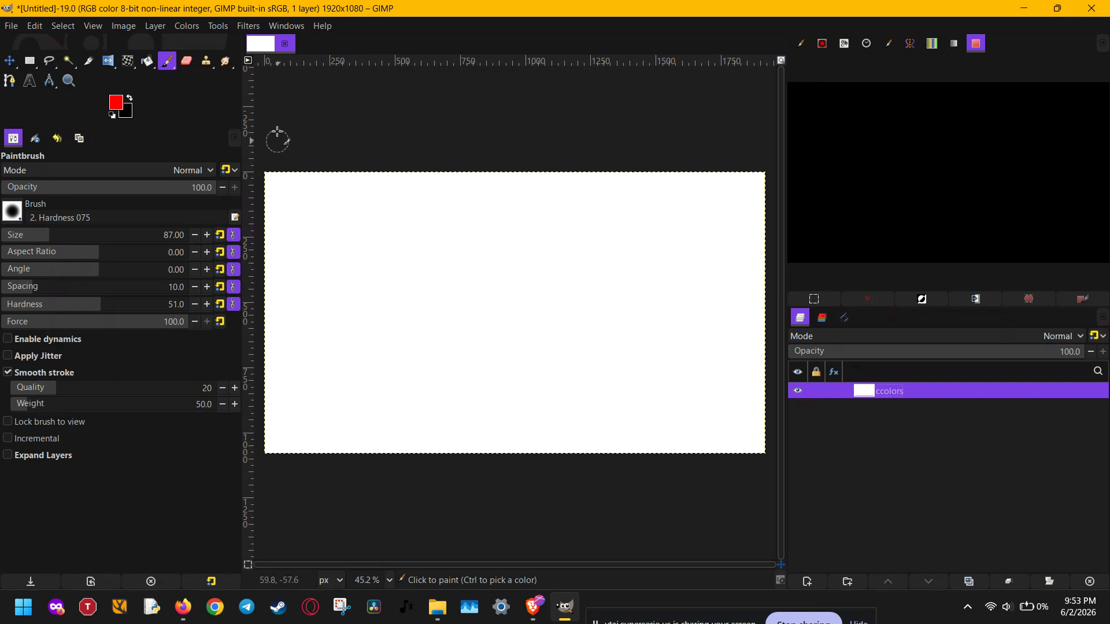
Step: Fill the whole white canvas with blue (0026ff) using Bucket Fill
{"action": "left_click", "coordinate": [218, 26]}
{"action": "mouse_move", "coordinate": [265, 58]}
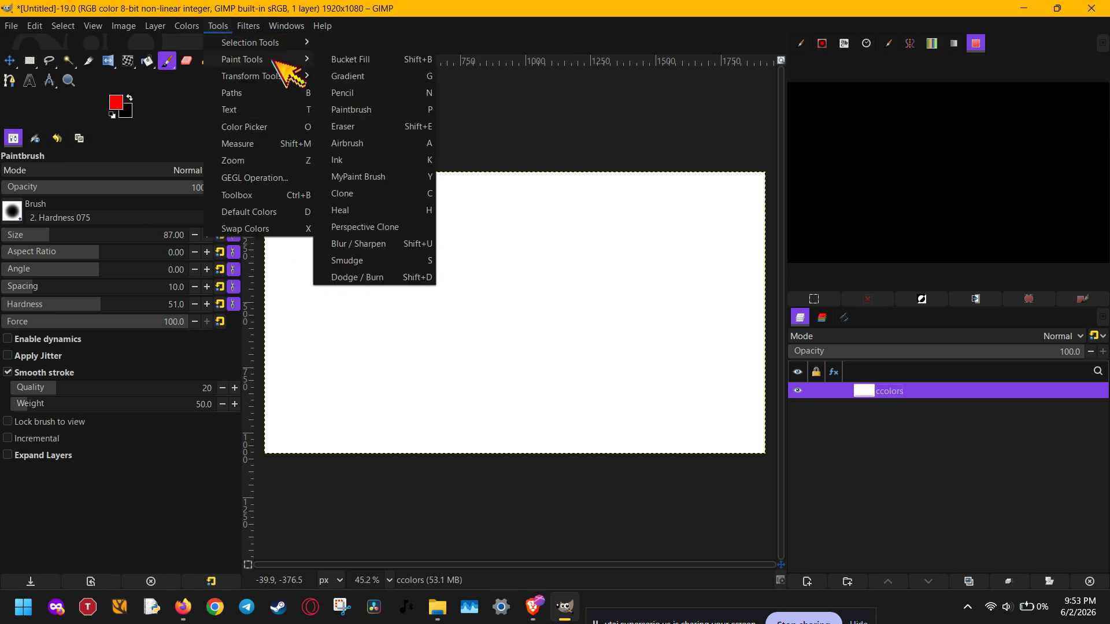
{"action": "left_click", "coordinate": [373, 61]}
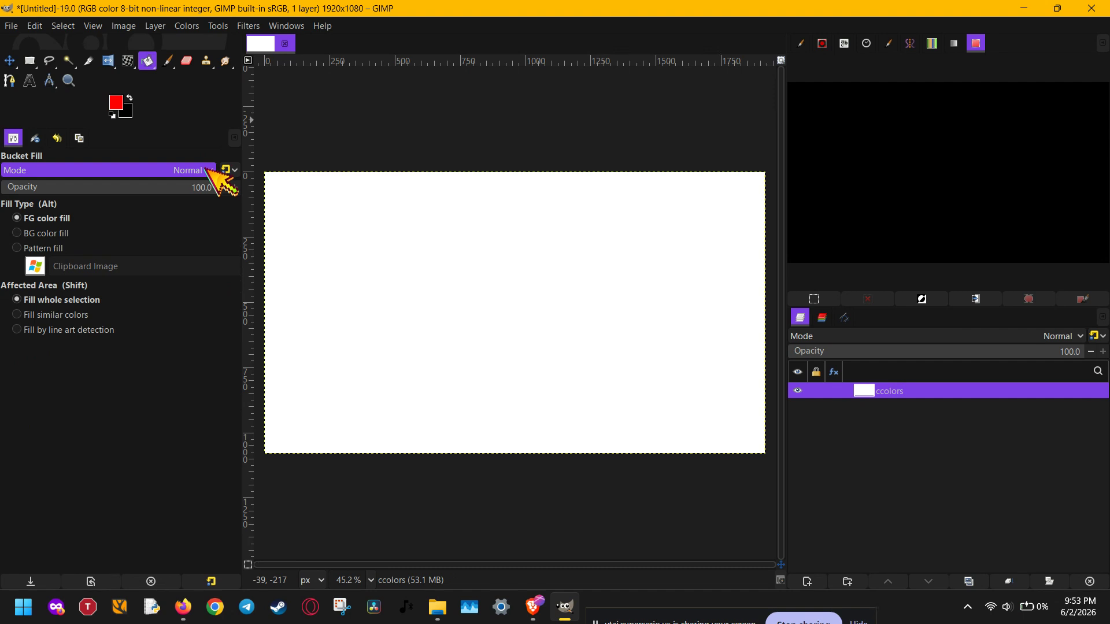
{"action": "left_click", "coordinate": [117, 104]}
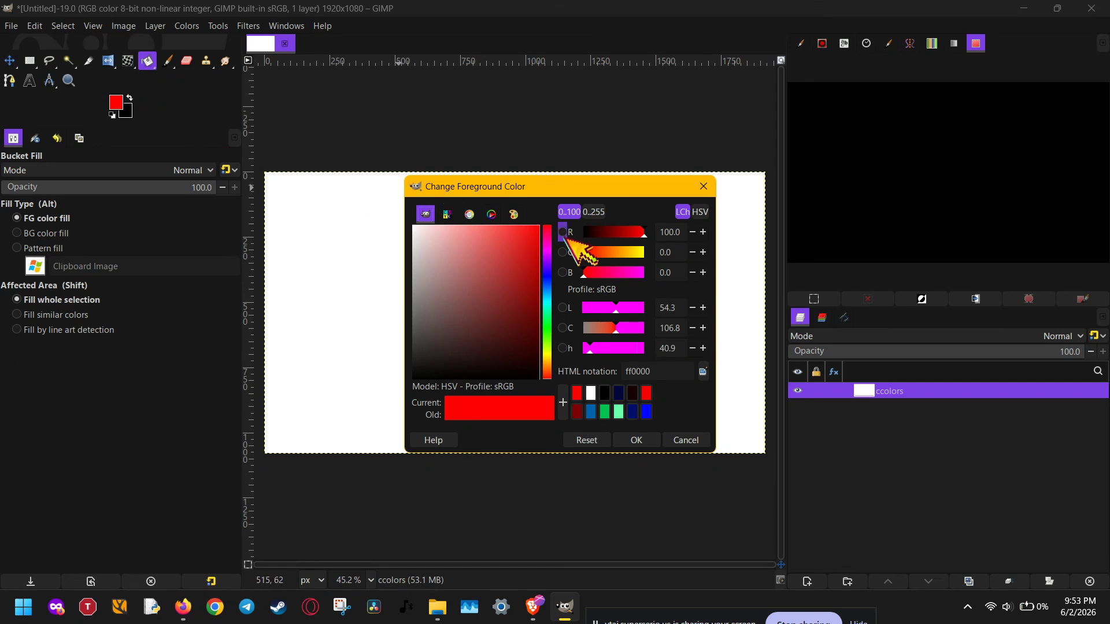
{"action": "left_click", "coordinate": [547, 290]}
{"action": "left_click", "coordinate": [549, 280]}
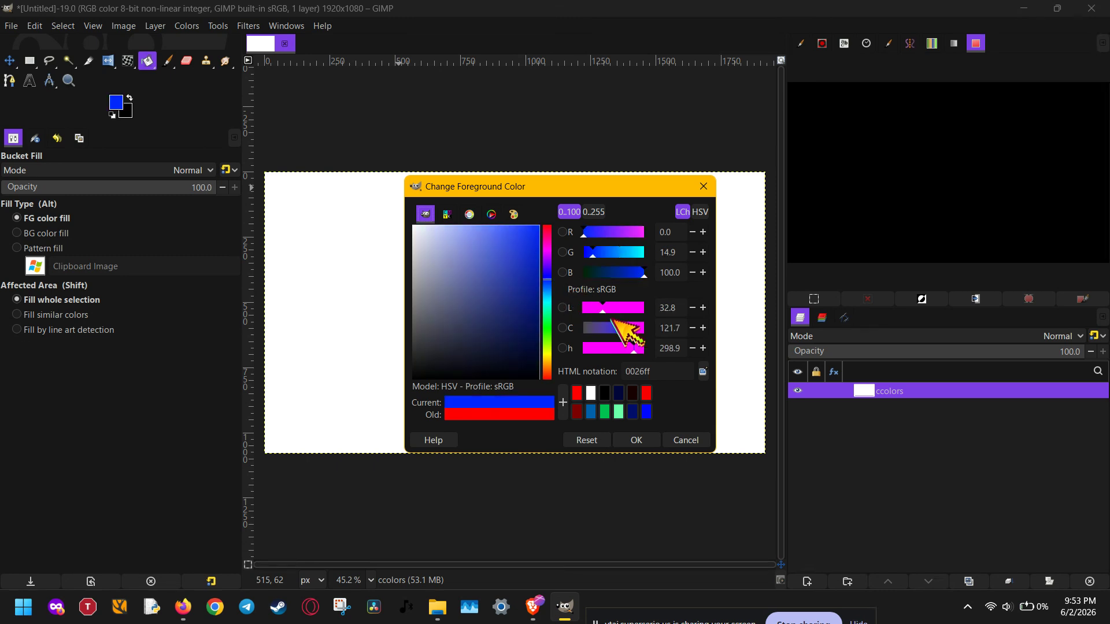
{"action": "left_click", "coordinate": [636, 441]}
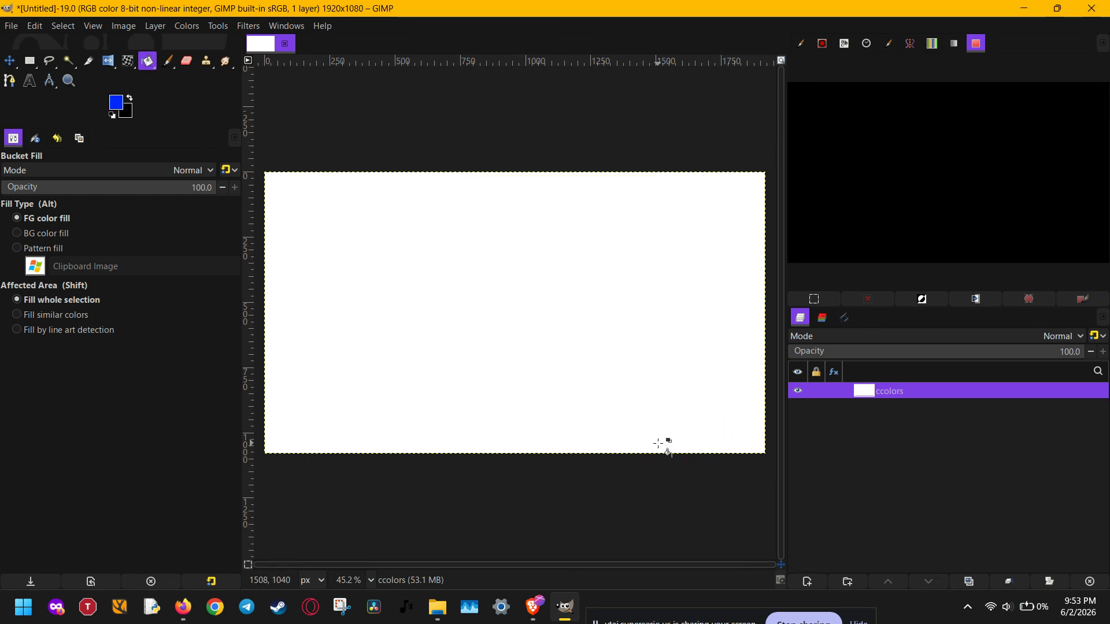
{"action": "left_click", "coordinate": [364, 255]}
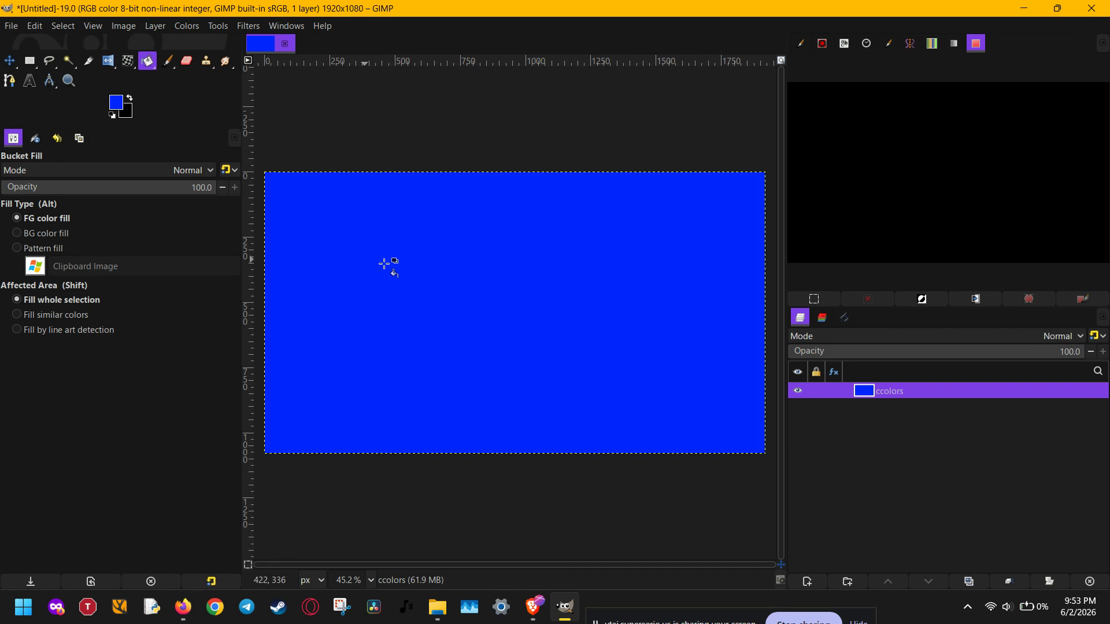
Step: Add a new 1920 × 1080 px layer filled with transparency above the blue layer
{"action": "left_click", "coordinate": [808, 582]}
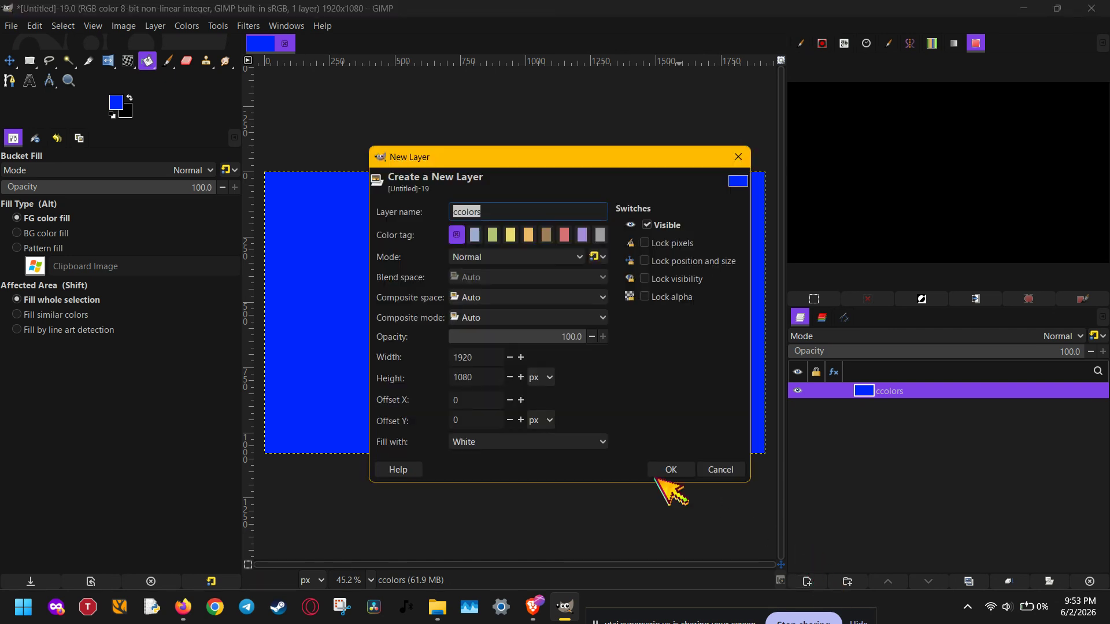
{"action": "scroll", "coordinate": [560, 440], "scroll_direction": "down", "scroll_amount": 1}
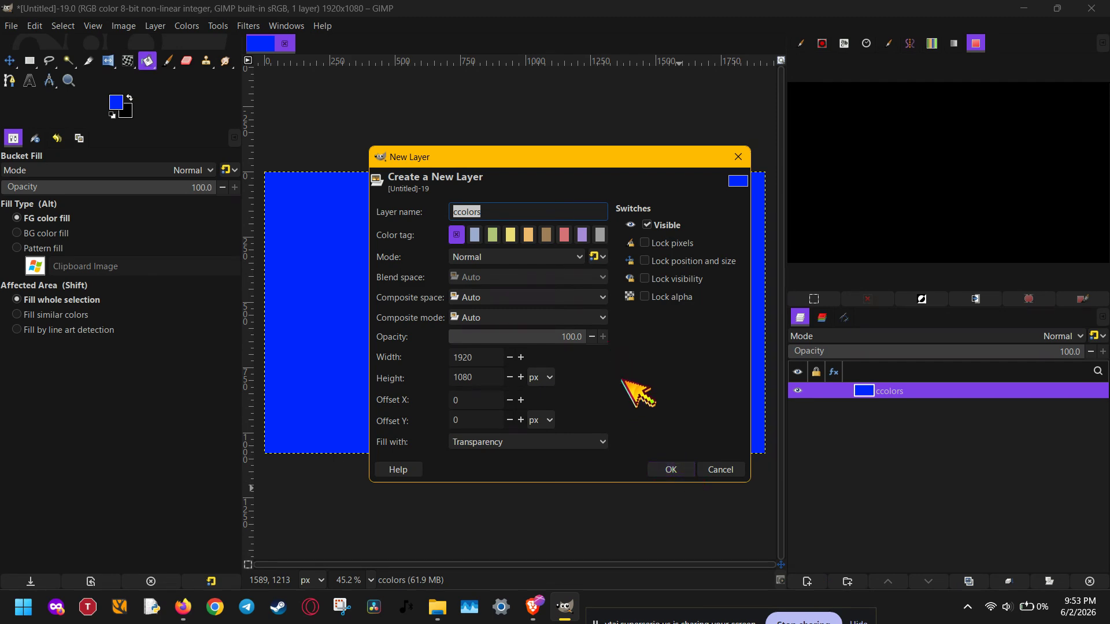
{"action": "left_click", "coordinate": [670, 469]}
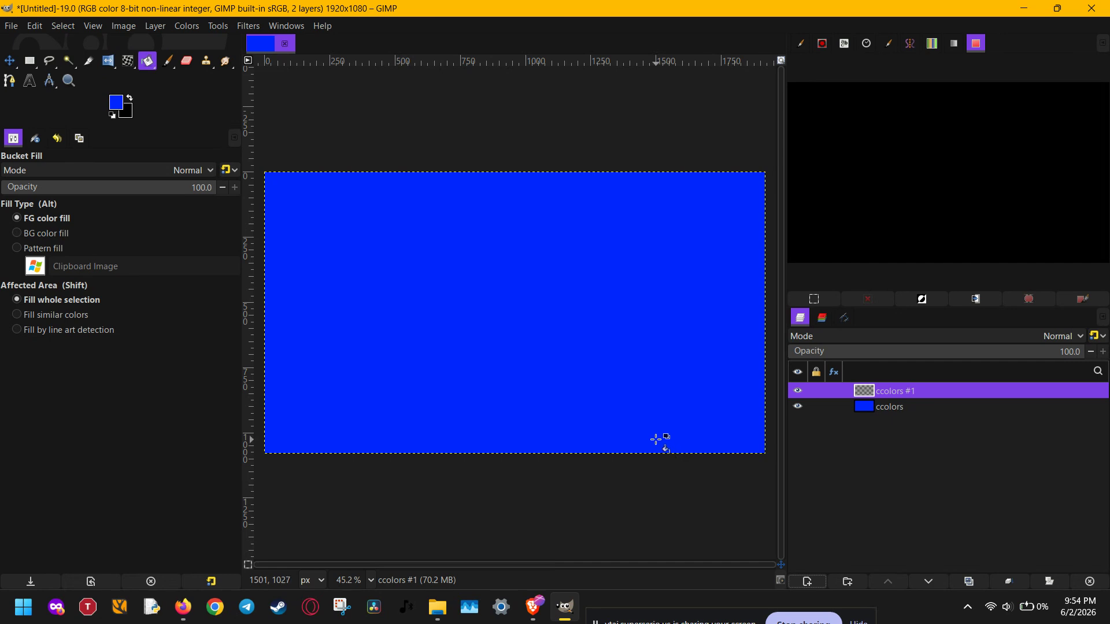
Step: Paint several thick, curved red (ff0000) strokes across the transparent layer with the Paintbrush at size 180
{"action": "key", "text": "p"}
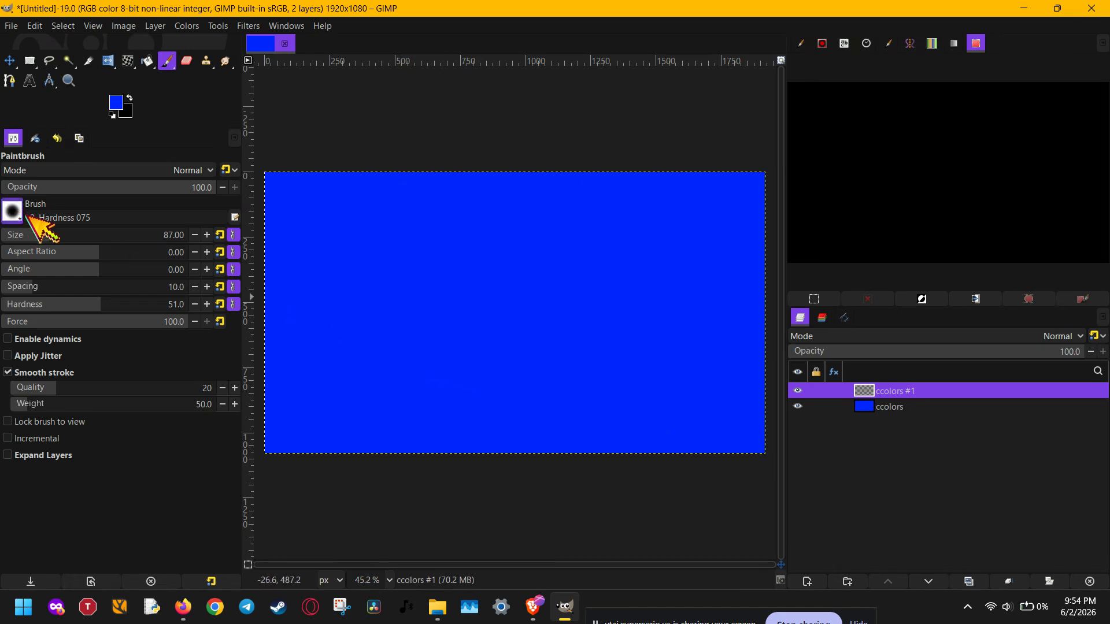
{"action": "left_click", "coordinate": [70, 232]}
{"action": "left_click", "coordinate": [12, 212]}
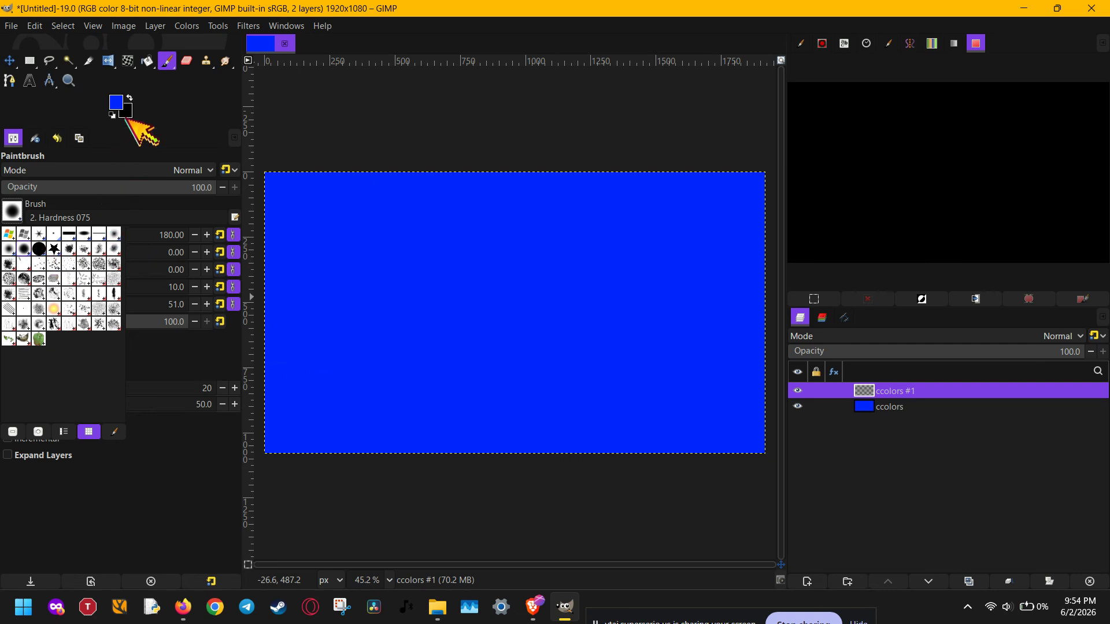
{"action": "left_click", "coordinate": [117, 104]}
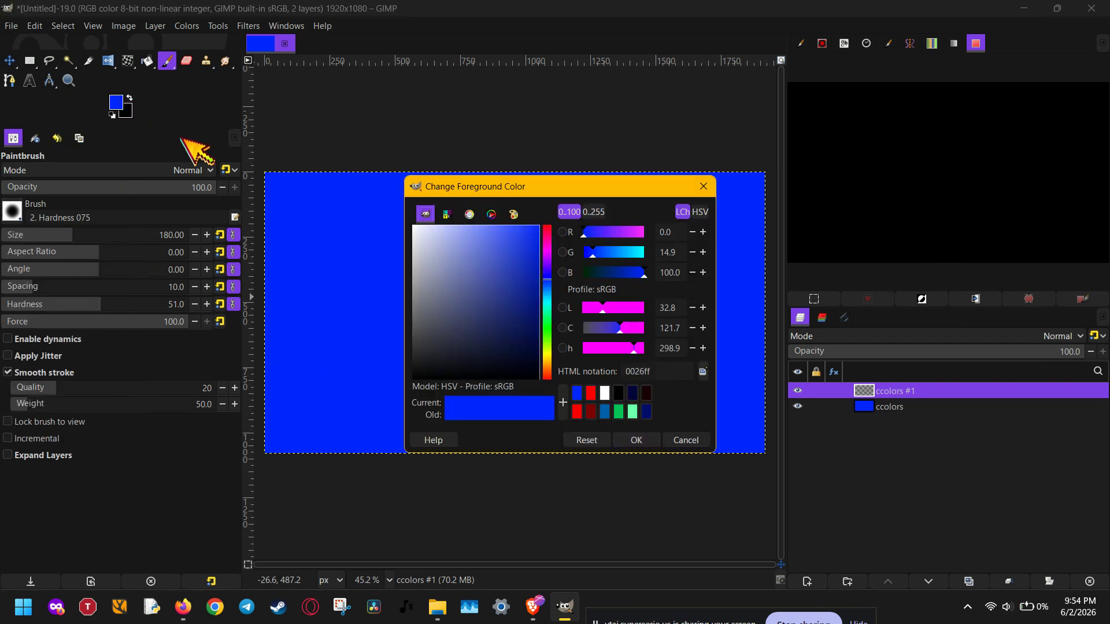
{"action": "left_click_drag", "start_coordinate": [546, 246], "coordinate": [552, 222]}
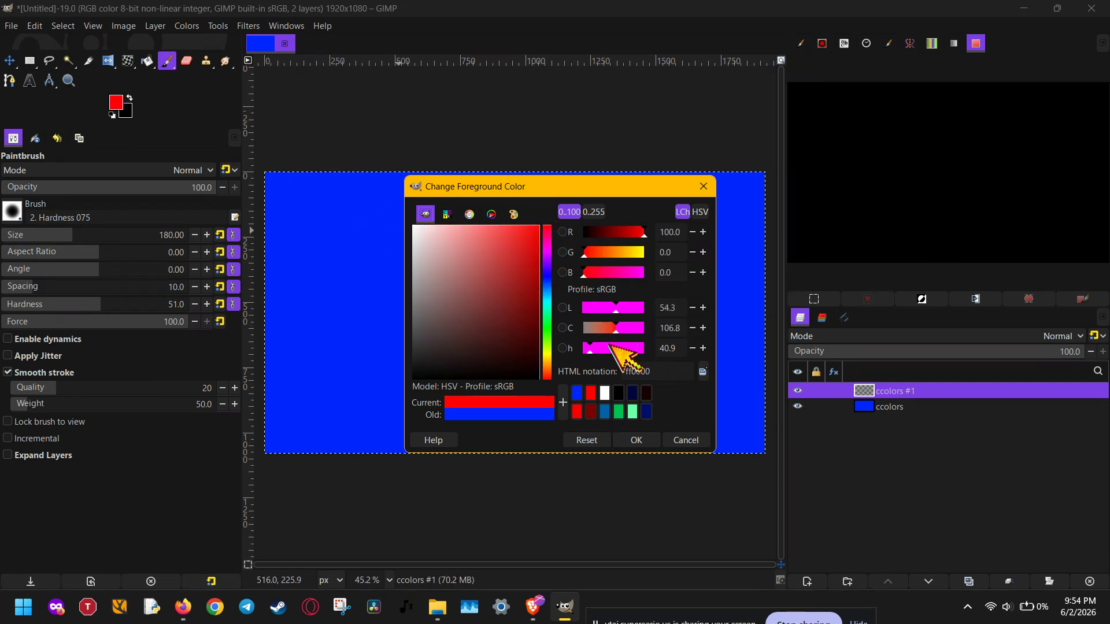
{"action": "left_click_drag", "start_coordinate": [538, 311], "coordinate": [549, 217]}
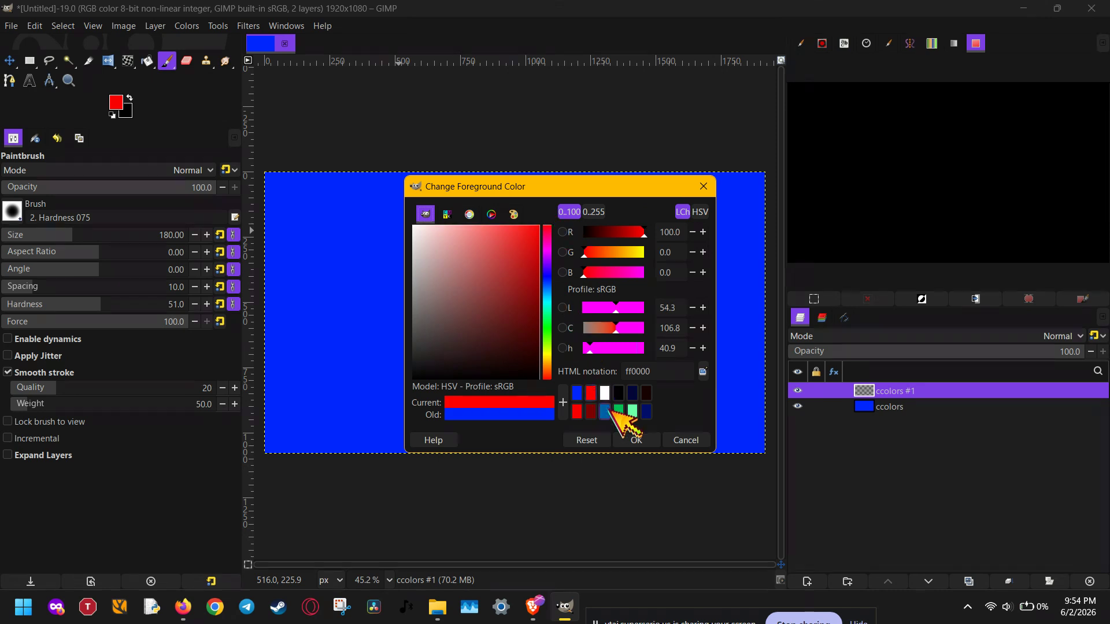
{"action": "left_click", "coordinate": [634, 440]}
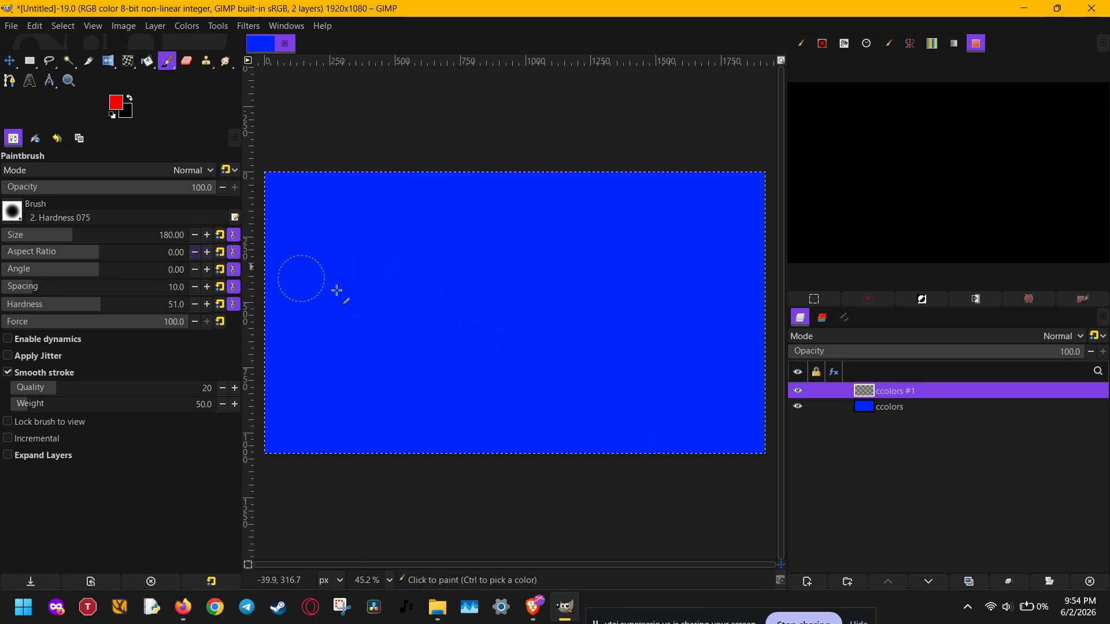
{"action": "mouse_move", "coordinate": [323, 303]}
{"action": "left_mouse_down"}
{"action": "mouse_move", "coordinate": [400, 235]}
{"action": "mouse_move", "coordinate": [406, 258]}
{"action": "mouse_move", "coordinate": [350, 313]}
{"action": "left_mouse_up"}
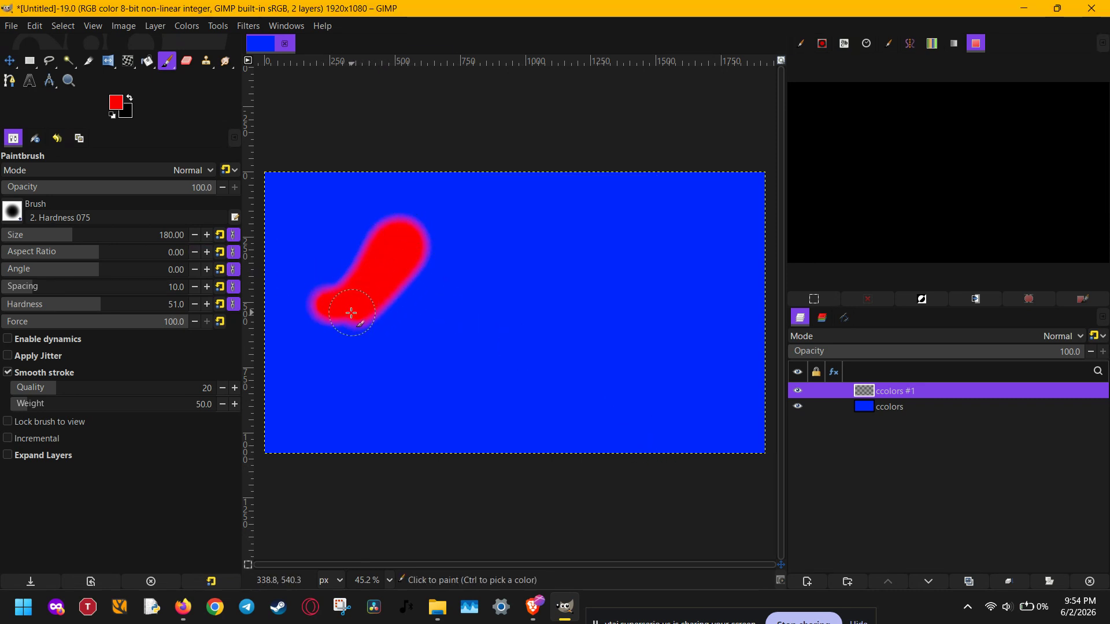
{"action": "mouse_move", "coordinate": [428, 411]}
{"action": "left_mouse_down"}
{"action": "mouse_move", "coordinate": [521, 248]}
{"action": "mouse_move", "coordinate": [465, 294]}
{"action": "mouse_move", "coordinate": [420, 390]}
{"action": "mouse_move", "coordinate": [431, 373]}
{"action": "left_mouse_up"}
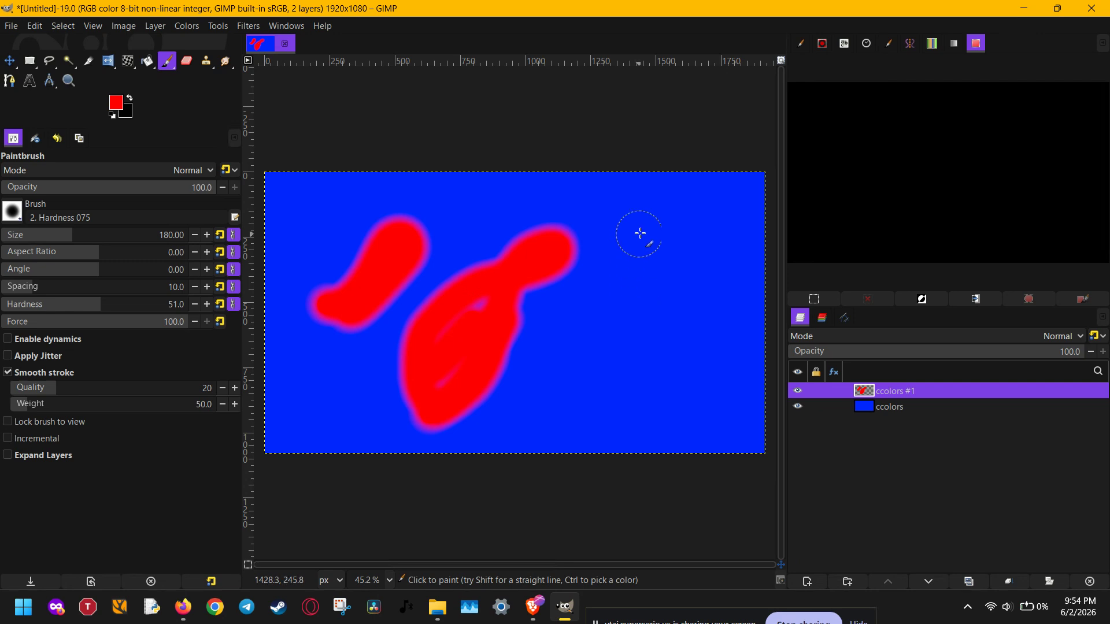
{"action": "mouse_move", "coordinate": [640, 230]}
{"action": "left_mouse_down"}
{"action": "mouse_move", "coordinate": [636, 343]}
{"action": "mouse_move", "coordinate": [707, 307]}
{"action": "mouse_move", "coordinate": [716, 276]}
{"action": "mouse_move", "coordinate": [696, 311]}
{"action": "mouse_move", "coordinate": [660, 306]}
{"action": "mouse_move", "coordinate": [641, 277]}
{"action": "mouse_move", "coordinate": [634, 233]}
{"action": "mouse_move", "coordinate": [617, 307]}
{"action": "mouse_move", "coordinate": [675, 337]}
{"action": "mouse_move", "coordinate": [705, 309]}
{"action": "mouse_move", "coordinate": [721, 264]}
{"action": "mouse_move", "coordinate": [718, 313]}
{"action": "left_mouse_up"}
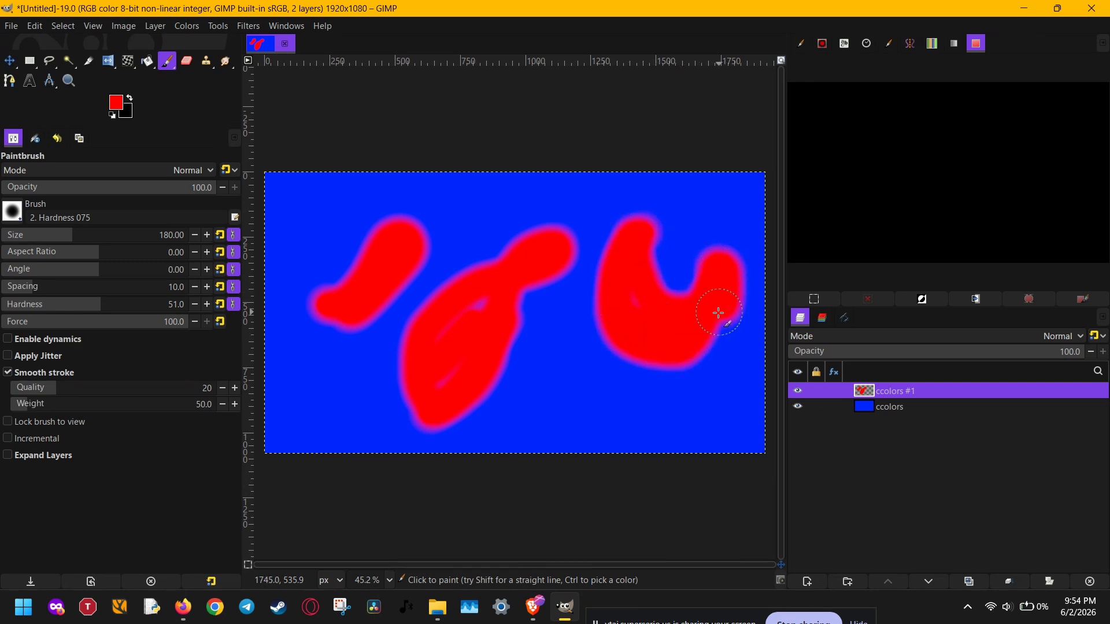
{"action": "mouse_move", "coordinate": [617, 300]}
{"action": "left_mouse_down"}
{"action": "mouse_move", "coordinate": [623, 260]}
{"action": "mouse_move", "coordinate": [656, 245]}
{"action": "mouse_move", "coordinate": [656, 226]}
{"action": "mouse_move", "coordinate": [645, 229]}
{"action": "mouse_move", "coordinate": [648, 243]}
{"action": "mouse_move", "coordinate": [656, 224]}
{"action": "mouse_move", "coordinate": [628, 221]}
{"action": "mouse_move", "coordinate": [614, 239]}
{"action": "mouse_move", "coordinate": [620, 301]}
{"action": "left_mouse_up"}
Step: Apply a Gaussian Blur of 37.74 in both X and Y to the layer with the red strokes
{"action": "left_click", "coordinate": [247, 26]}
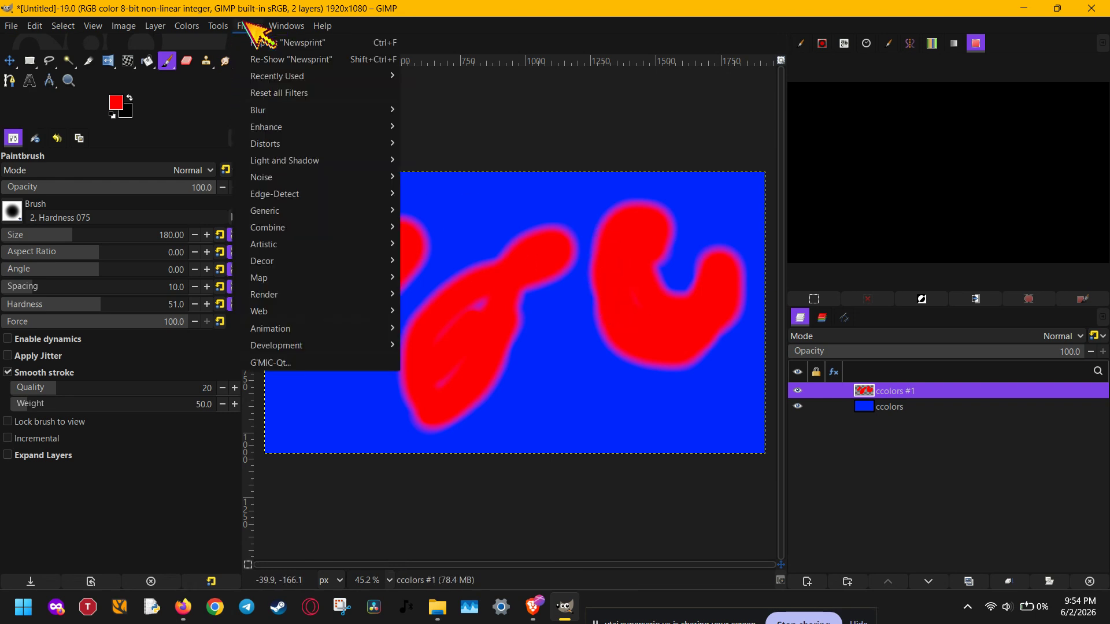
{"action": "mouse_move", "coordinate": [283, 111]}
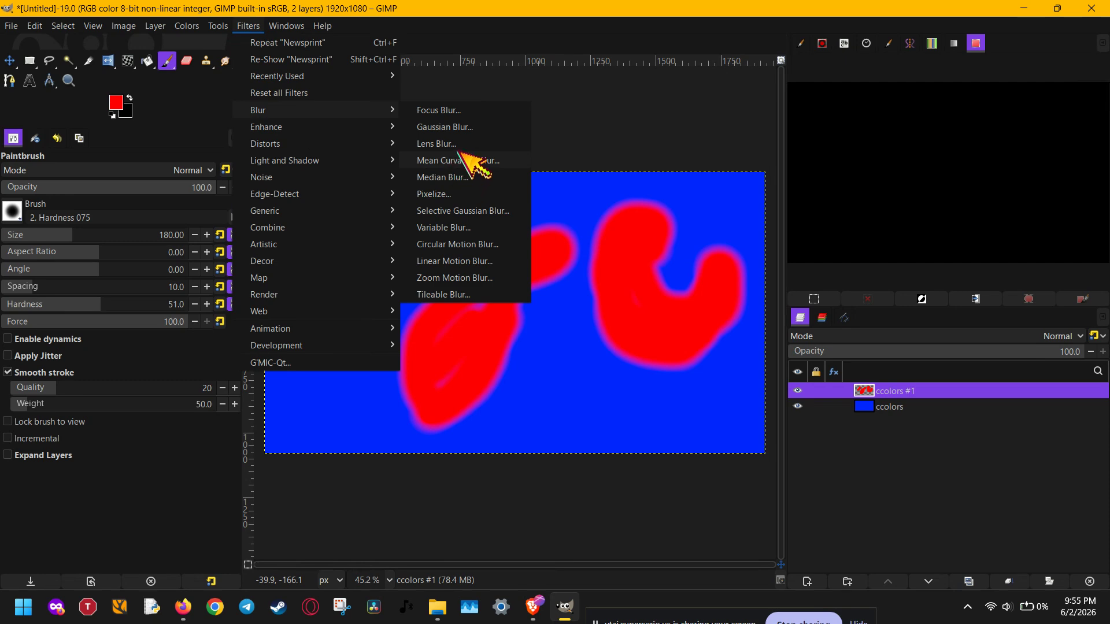
{"action": "left_click", "coordinate": [466, 126]}
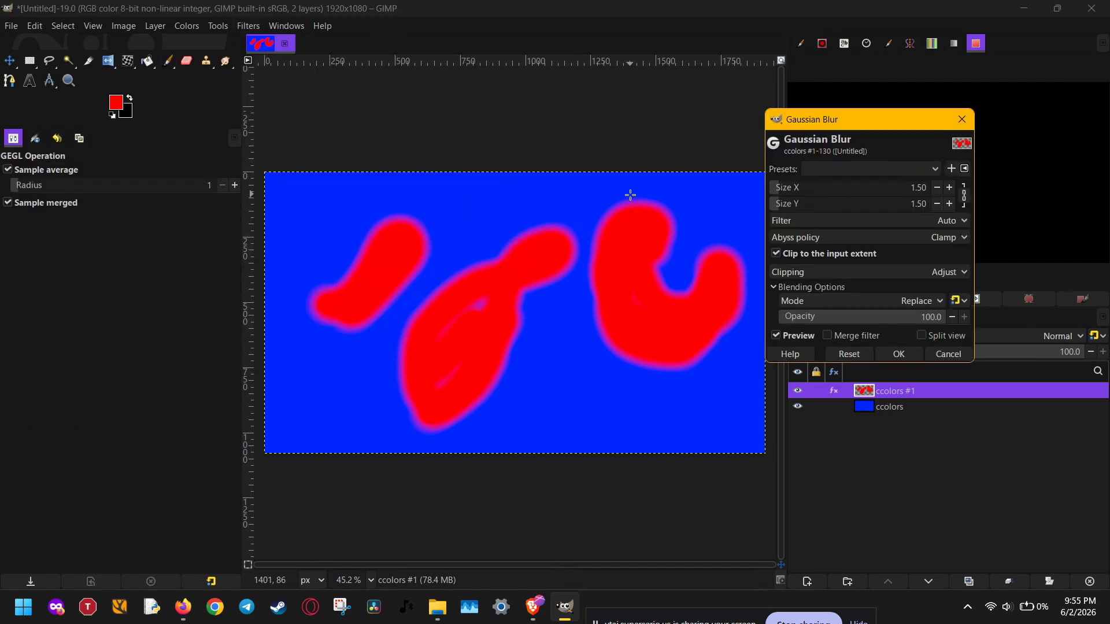
{"action": "left_click", "coordinate": [834, 188]}
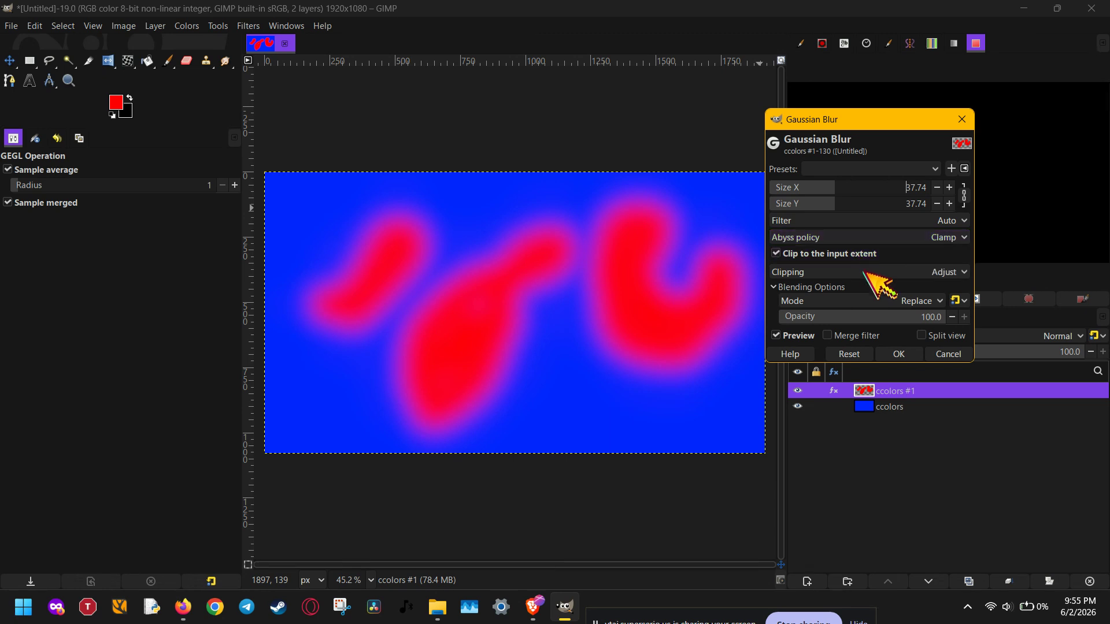
{"action": "left_click", "coordinate": [890, 356]}
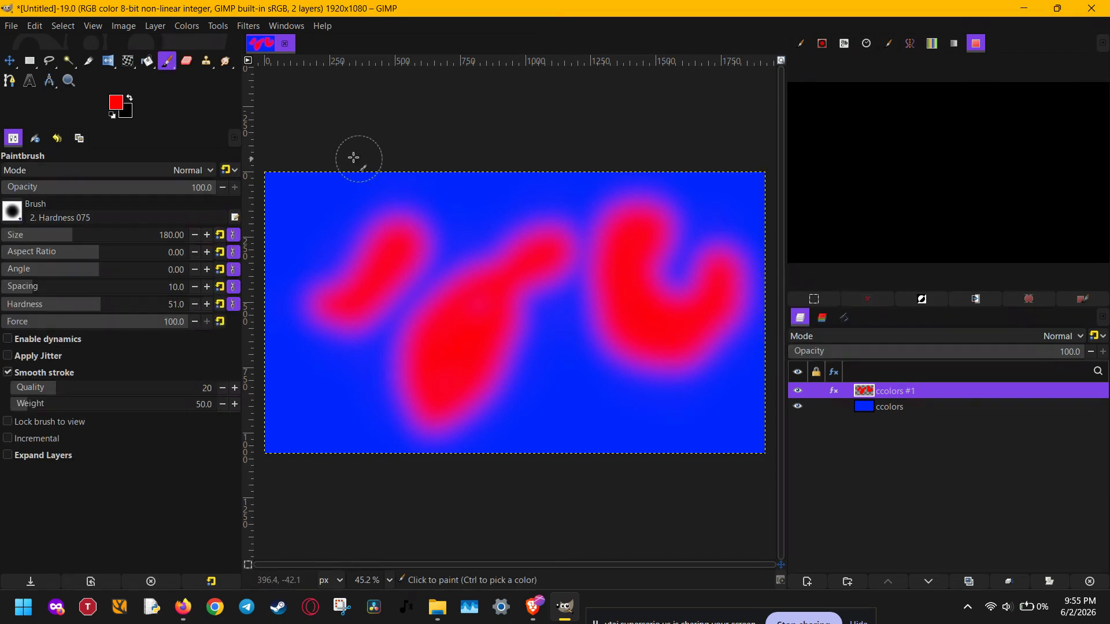
Step: Warp the blurred red strokes into flowing swirls across the canvas with Warp Transform in Move pixels mode at size 602.07
{"action": "key", "text": "w"}
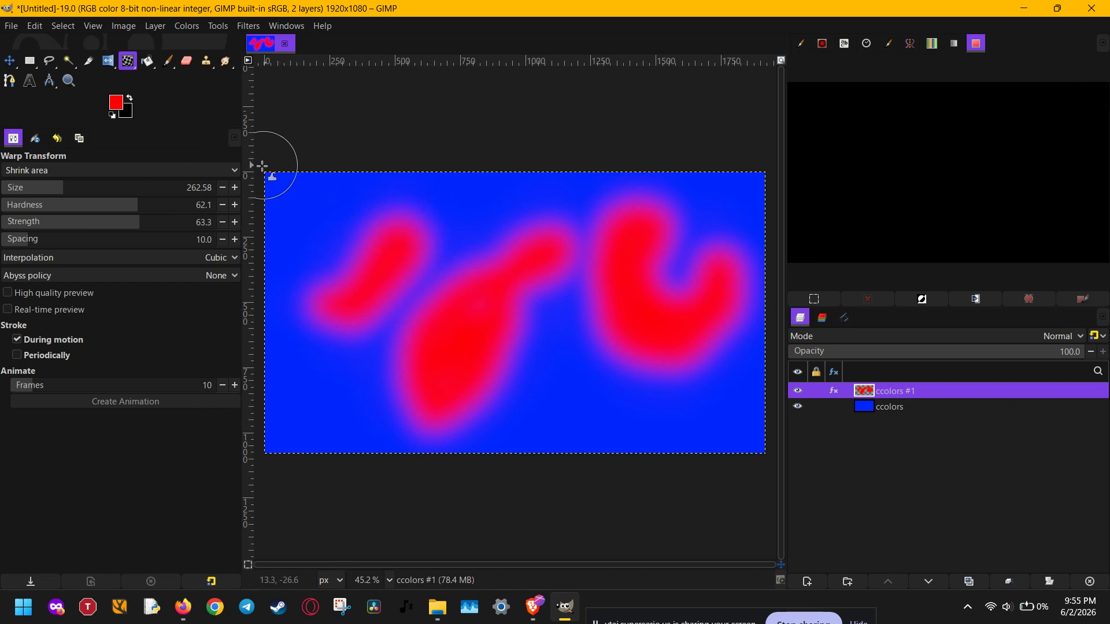
{"action": "left_click", "coordinate": [72, 170]}
{"action": "left_click", "coordinate": [73, 134]}
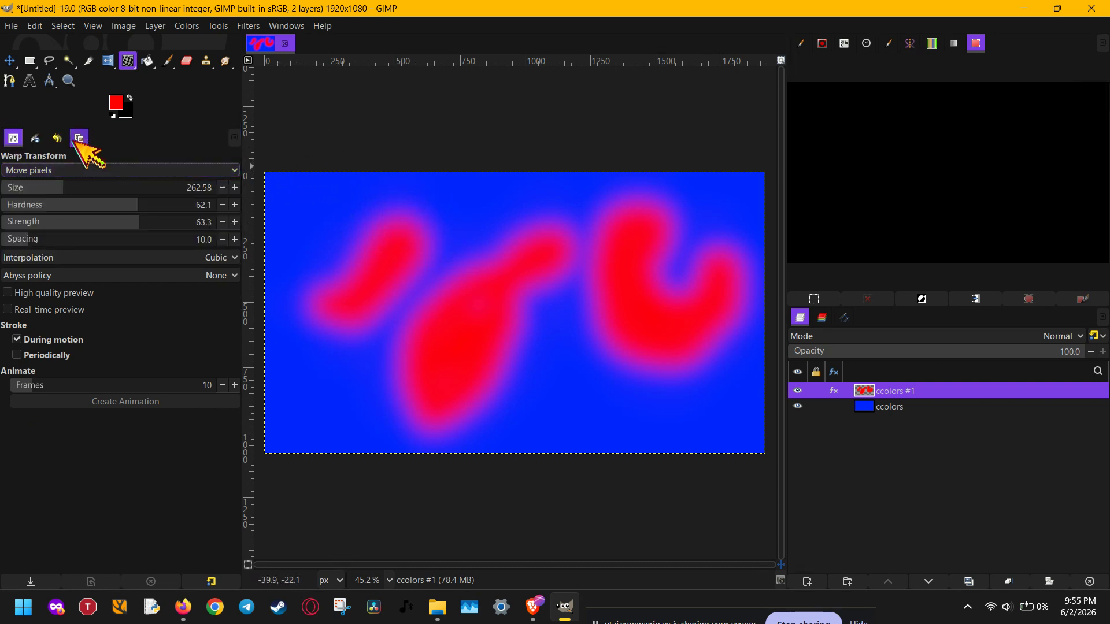
{"action": "left_click", "coordinate": [115, 186]}
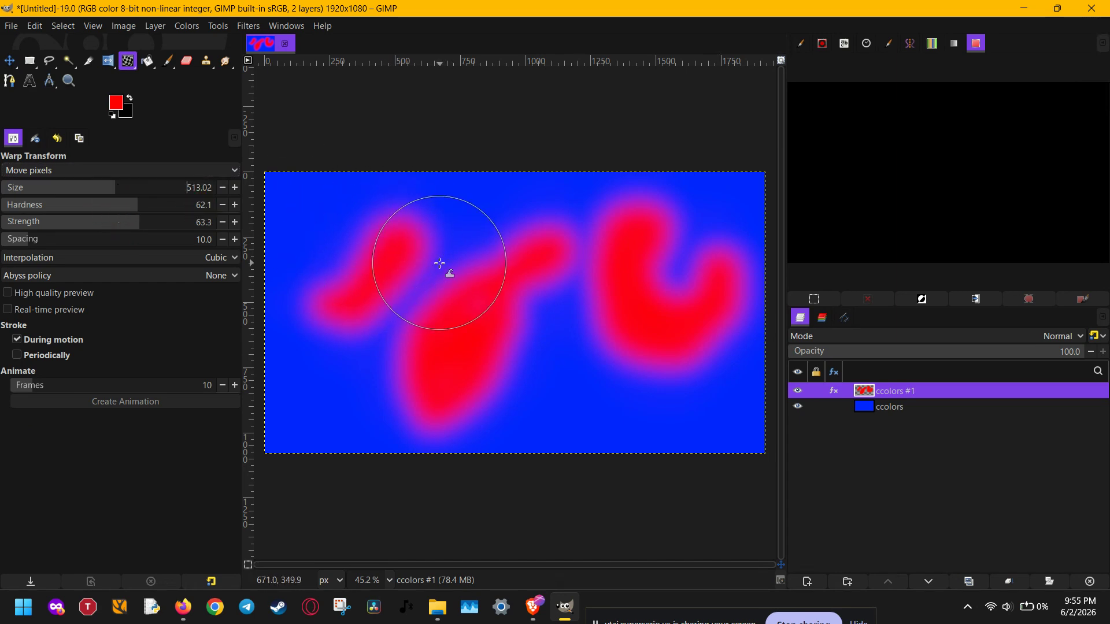
{"action": "left_click", "coordinate": [133, 188]}
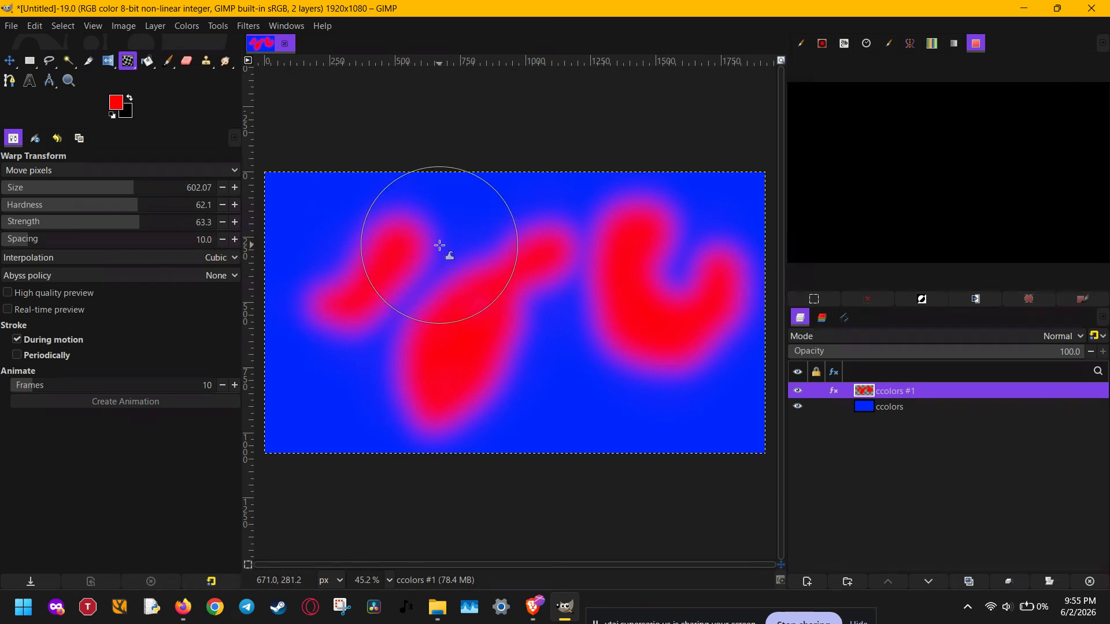
{"action": "mouse_move", "coordinate": [337, 248]}
{"action": "left_mouse_down"}
{"action": "mouse_move", "coordinate": [394, 334]}
{"action": "mouse_move", "coordinate": [377, 256]}
{"action": "mouse_move", "coordinate": [435, 362]}
{"action": "mouse_move", "coordinate": [531, 312]}
{"action": "mouse_move", "coordinate": [476, 299]}
{"action": "mouse_move", "coordinate": [603, 380]}
{"action": "mouse_move", "coordinate": [662, 289]}
{"action": "mouse_move", "coordinate": [636, 363]}
{"action": "mouse_move", "coordinate": [739, 313]}
{"action": "mouse_move", "coordinate": [677, 244]}
{"action": "mouse_move", "coordinate": [478, 246]}
{"action": "mouse_move", "coordinate": [407, 228]}
{"action": "mouse_move", "coordinate": [391, 258]}
{"action": "mouse_move", "coordinate": [402, 289]}
{"action": "mouse_move", "coordinate": [324, 370]}
{"action": "mouse_move", "coordinate": [412, 332]}
{"action": "mouse_move", "coordinate": [456, 296]}
{"action": "mouse_move", "coordinate": [319, 408]}
{"action": "mouse_move", "coordinate": [495, 313]}
{"action": "mouse_move", "coordinate": [606, 278]}
{"action": "mouse_move", "coordinate": [707, 335]}
{"action": "mouse_move", "coordinate": [750, 341]}
{"action": "mouse_move", "coordinate": [600, 281]}
{"action": "mouse_move", "coordinate": [504, 149]}
{"action": "mouse_move", "coordinate": [475, 214]}
{"action": "mouse_move", "coordinate": [472, 272]}
{"action": "mouse_move", "coordinate": [417, 269]}
{"action": "mouse_move", "coordinate": [390, 204]}
{"action": "mouse_move", "coordinate": [351, 169]}
{"action": "mouse_move", "coordinate": [355, 255]}
{"action": "mouse_move", "coordinate": [398, 279]}
{"action": "mouse_move", "coordinate": [408, 263]}
{"action": "mouse_move", "coordinate": [379, 248]}
{"action": "mouse_move", "coordinate": [318, 260]}
{"action": "mouse_move", "coordinate": [301, 289]}
{"action": "mouse_move", "coordinate": [374, 292]}
{"action": "mouse_move", "coordinate": [410, 276]}
{"action": "mouse_move", "coordinate": [385, 216]}
{"action": "mouse_move", "coordinate": [325, 190]}
{"action": "mouse_move", "coordinate": [368, 299]}
{"action": "mouse_move", "coordinate": [573, 401]}
{"action": "mouse_move", "coordinate": [603, 398]}
{"action": "mouse_move", "coordinate": [550, 372]}
{"action": "mouse_move", "coordinate": [598, 409]}
{"action": "mouse_move", "coordinate": [680, 421]}
{"action": "left_mouse_up"}
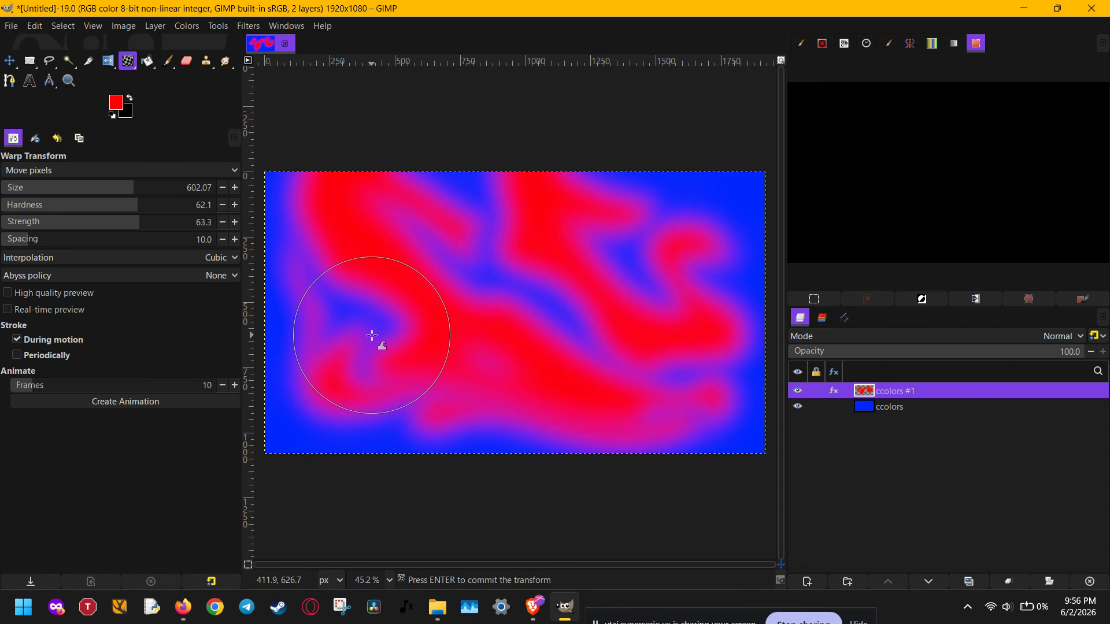
{"action": "mouse_move", "coordinate": [371, 336]}
{"action": "left_mouse_down"}
{"action": "mouse_move", "coordinate": [540, 321]}
{"action": "mouse_move", "coordinate": [725, 266]}
{"action": "mouse_move", "coordinate": [596, 276]}
{"action": "mouse_move", "coordinate": [633, 198]}
{"action": "mouse_move", "coordinate": [550, 237]}
{"action": "mouse_move", "coordinate": [517, 276]}
{"action": "mouse_move", "coordinate": [491, 361]}
{"action": "mouse_move", "coordinate": [452, 331]}
{"action": "mouse_move", "coordinate": [427, 289]}
{"action": "left_mouse_up"}
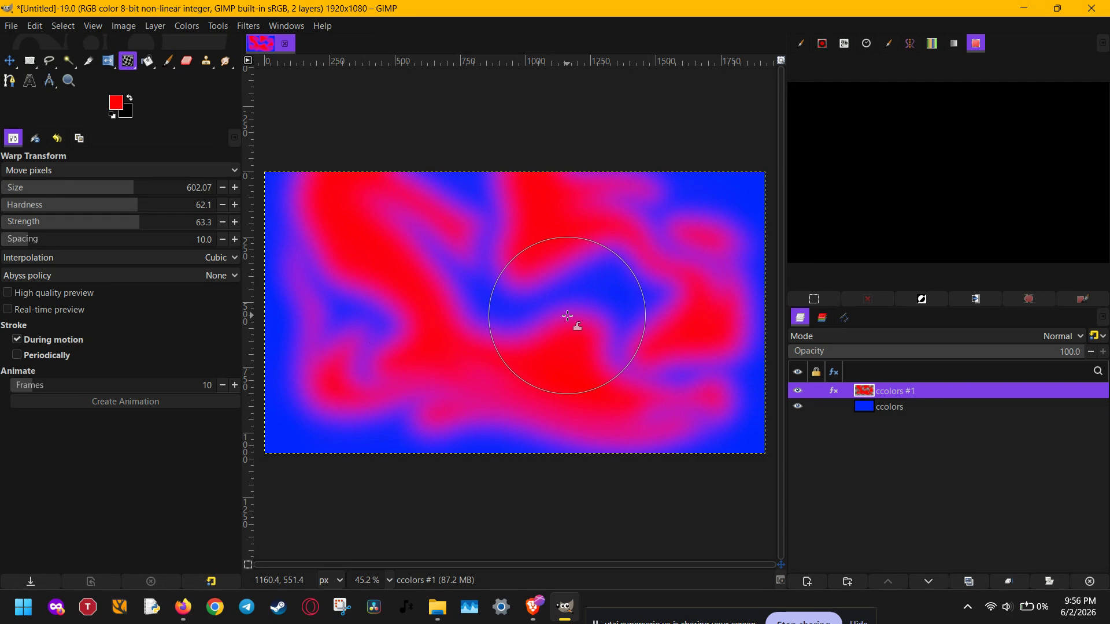
{"action": "left_click_drag", "start_coordinate": [567, 316], "coordinate": [512, 302]}
Step: Adjust the warped layer's Levels, setting the low input to 42 and the high input to 215
{"action": "left_click", "coordinate": [187, 26]}
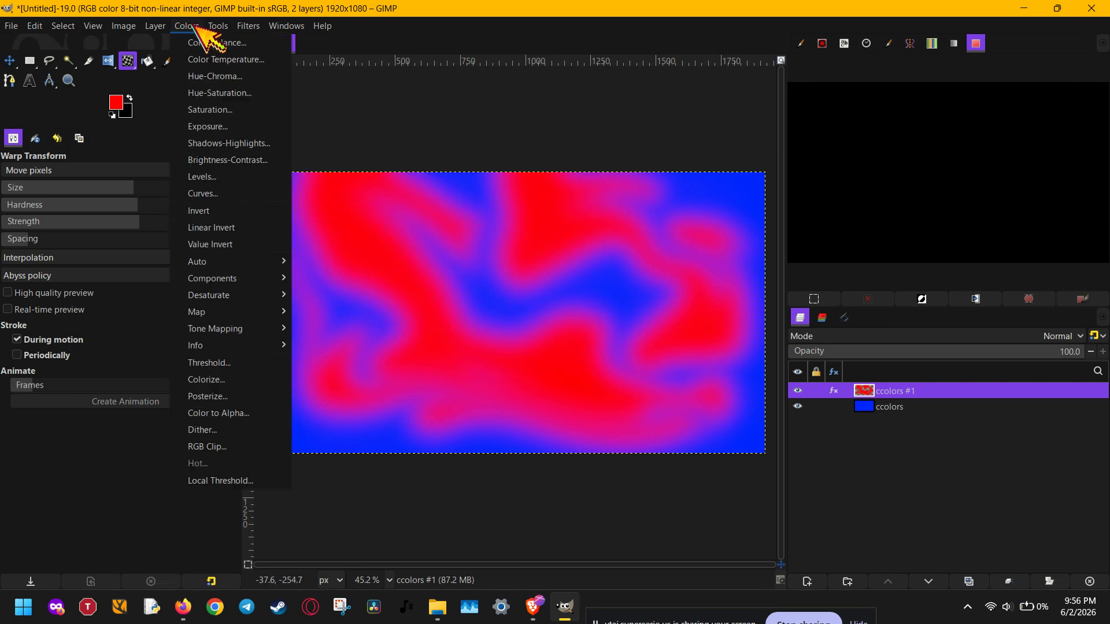
{"action": "left_click", "coordinate": [212, 178]}
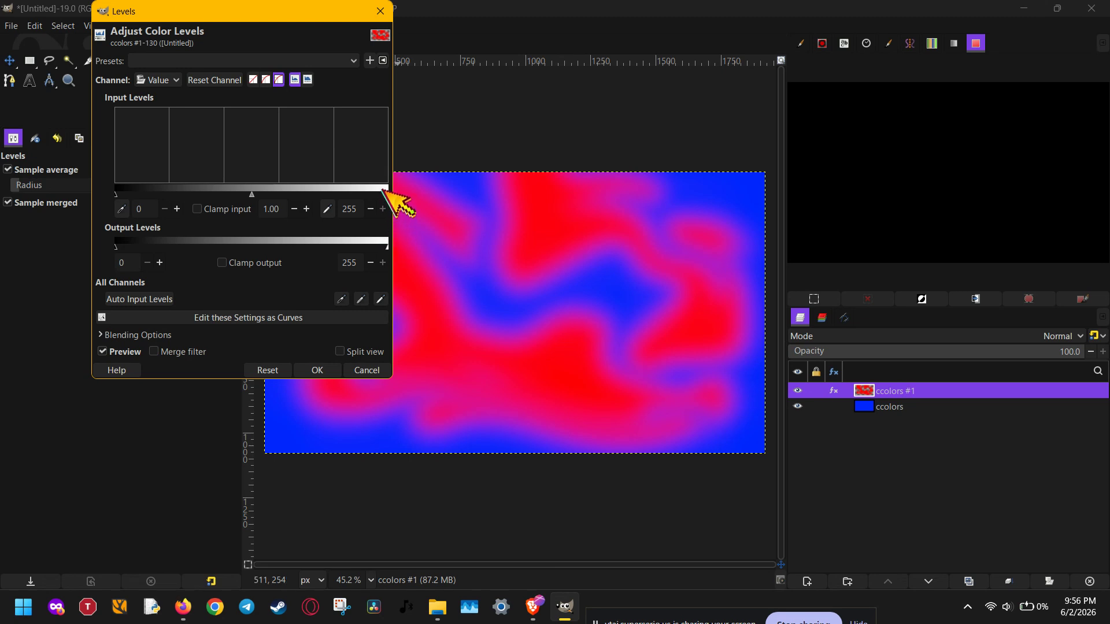
{"action": "left_click_drag", "start_coordinate": [387, 195], "coordinate": [346, 195]}
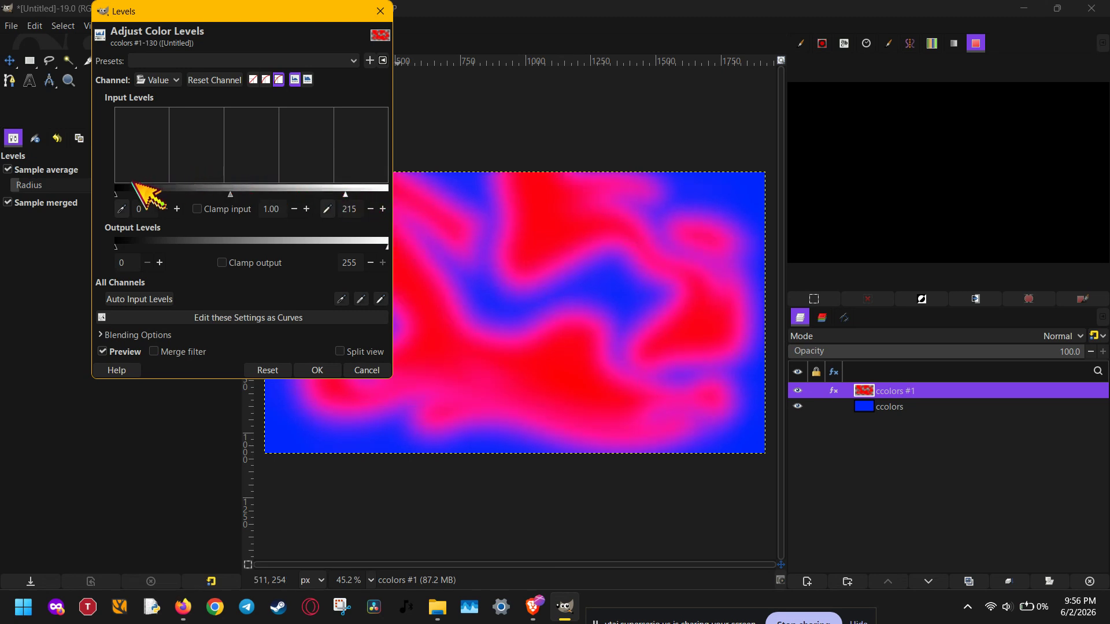
{"action": "left_click_drag", "start_coordinate": [116, 194], "coordinate": [160, 195]}
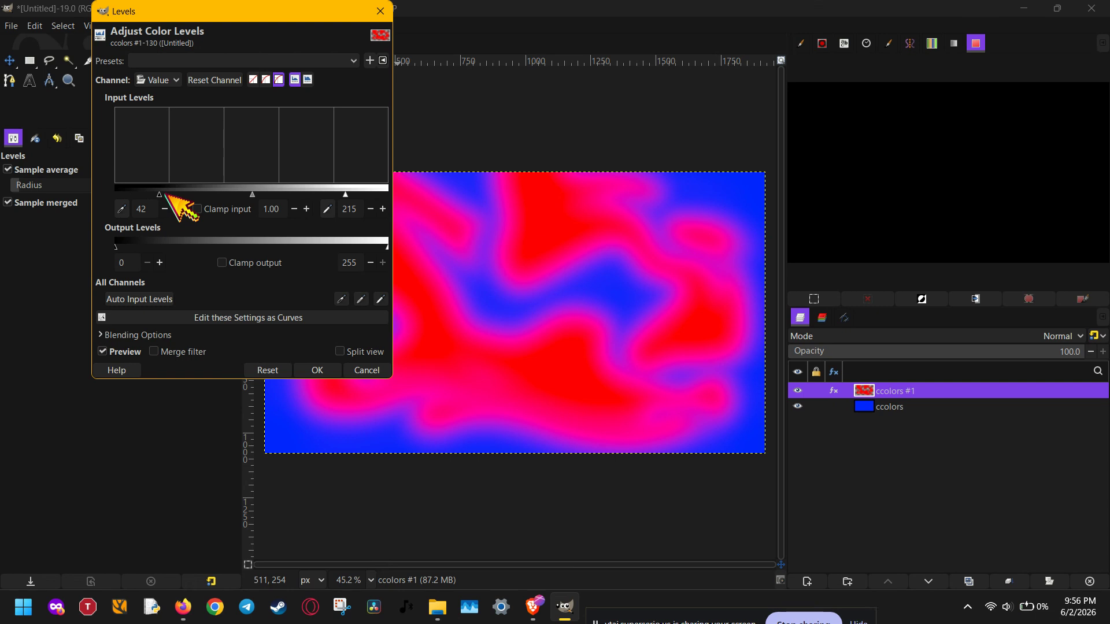
{"action": "left_click", "coordinate": [331, 371]}
{"action": "key", "text": "w"}
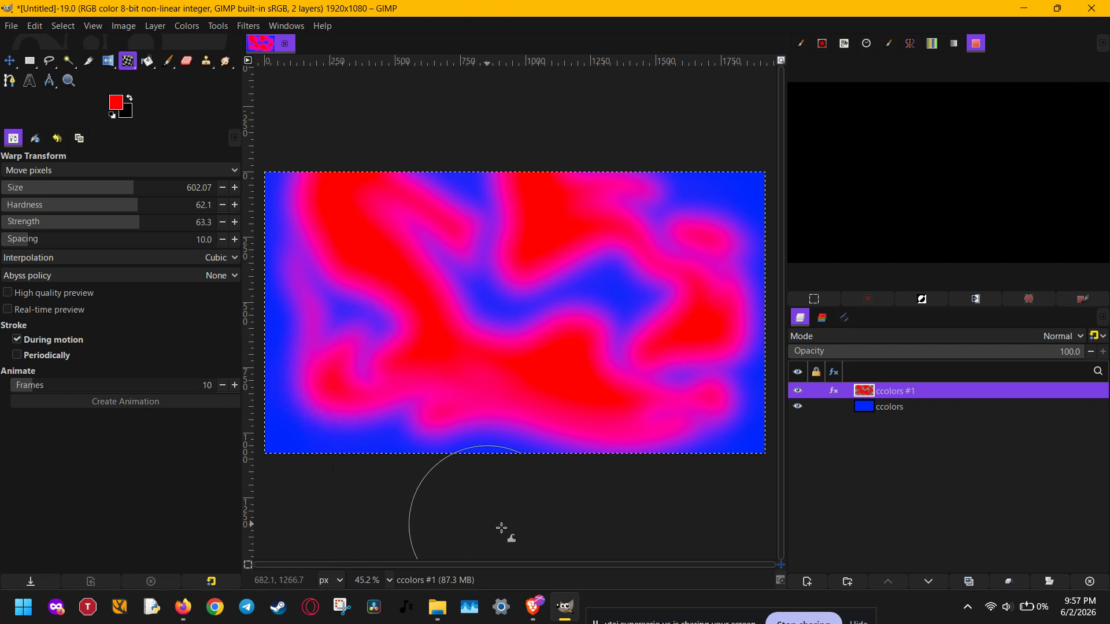
{"action": "left_click", "coordinate": [790, 619]}
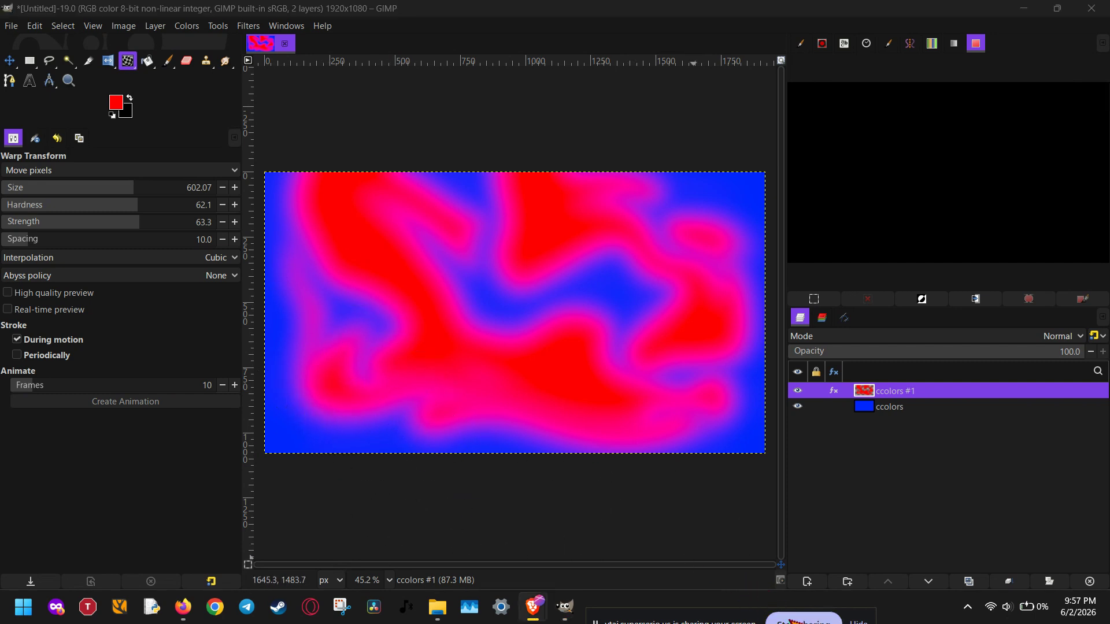